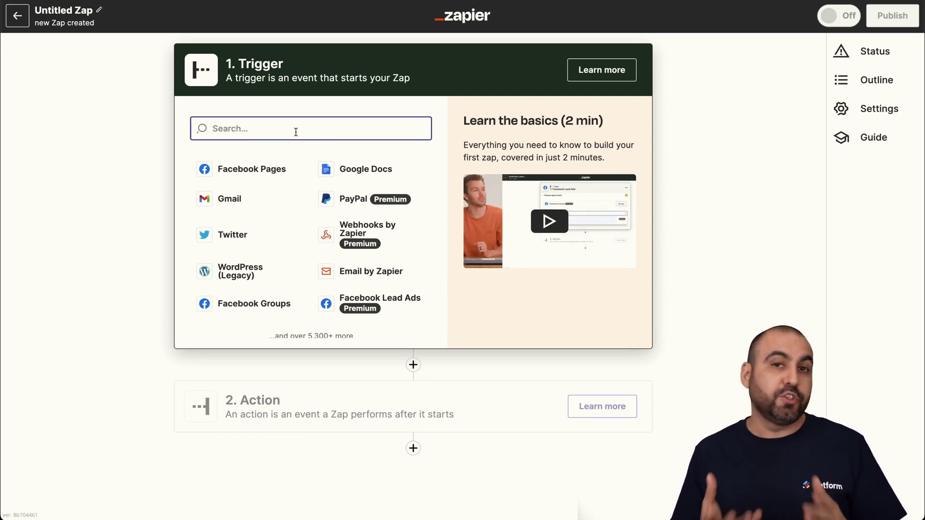
Set the Zap's trigger to Jotform with the New Submission event
{"action": "type", "text": "jotf"}
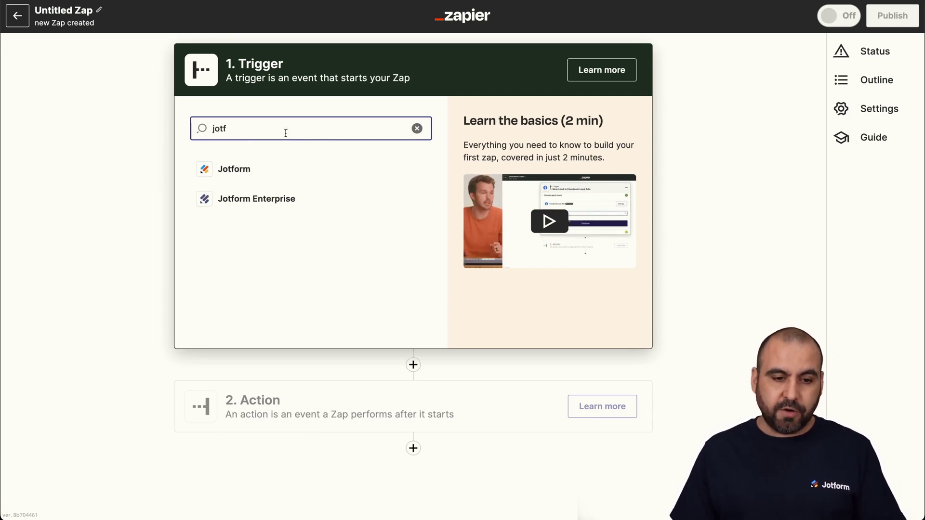
{"action": "left_click", "coordinate": [255, 163]}
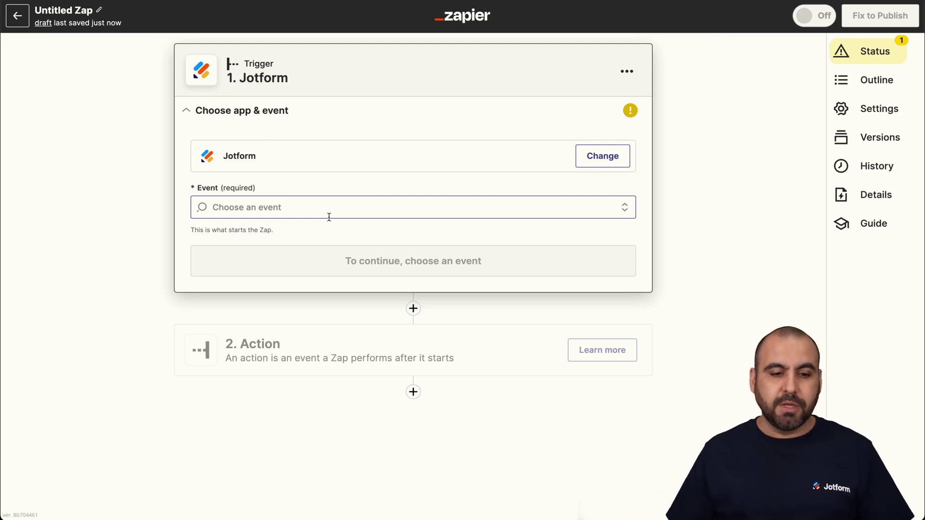
{"action": "left_click", "coordinate": [329, 217]}
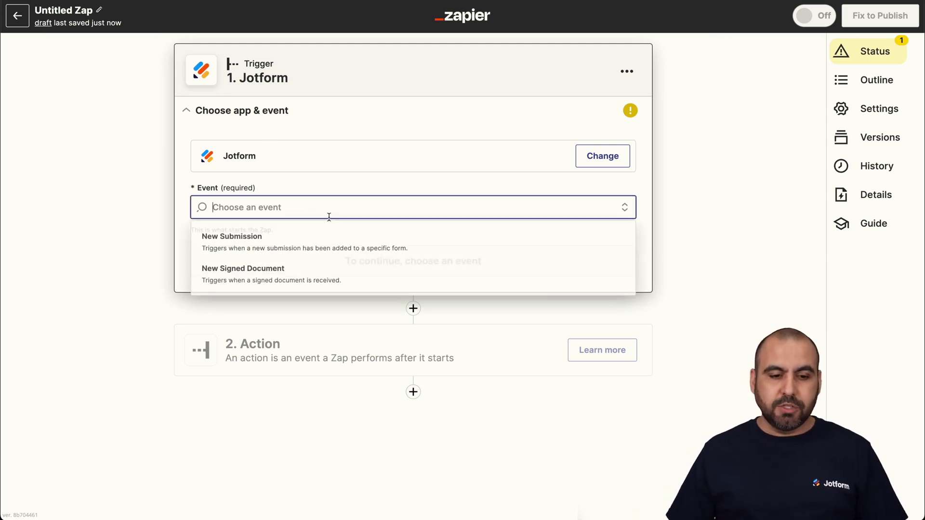
{"action": "left_click", "coordinate": [240, 246]}
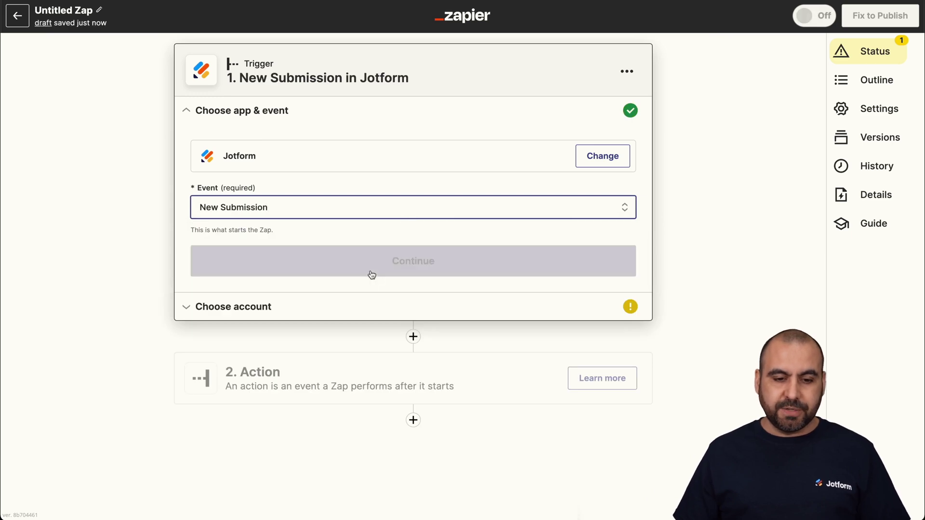
{"action": "left_click", "coordinate": [367, 262]}
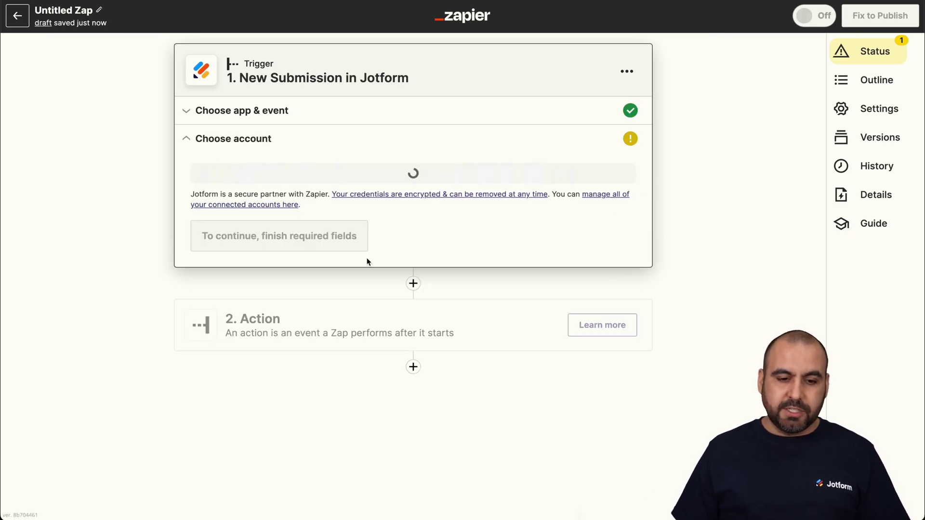
Connect a new Jotform account to the trigger, authorizing Zapier with HIPAA and European datacenters left at No
{"action": "left_click", "coordinate": [302, 187]}
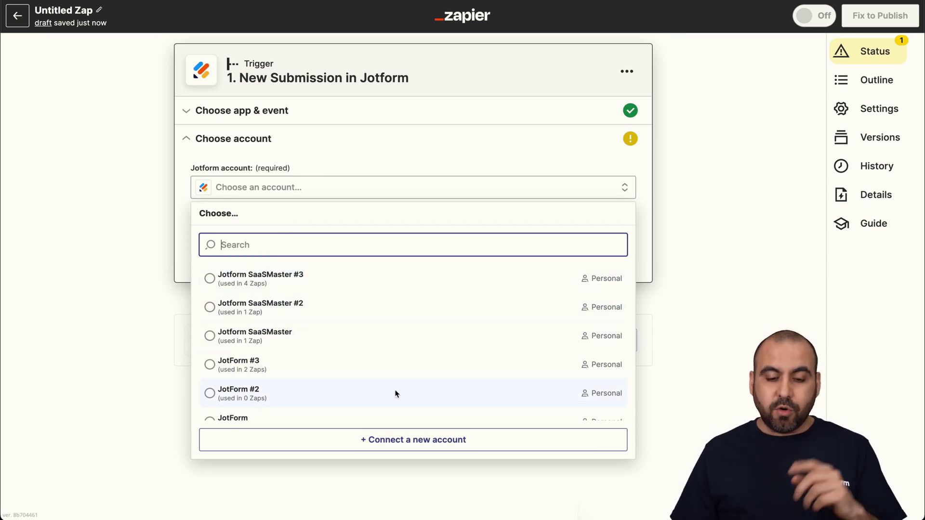
{"action": "left_click", "coordinate": [397, 440]}
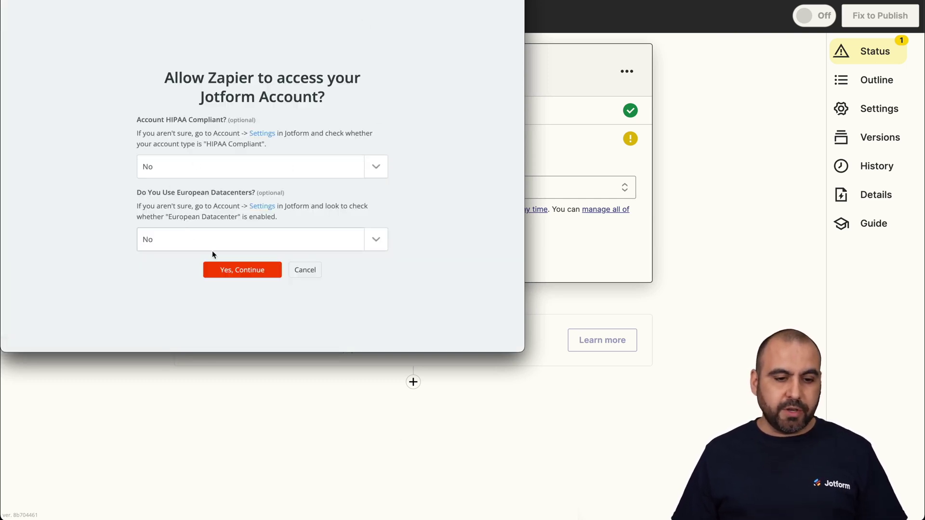
{"action": "left_click", "coordinate": [242, 266]}
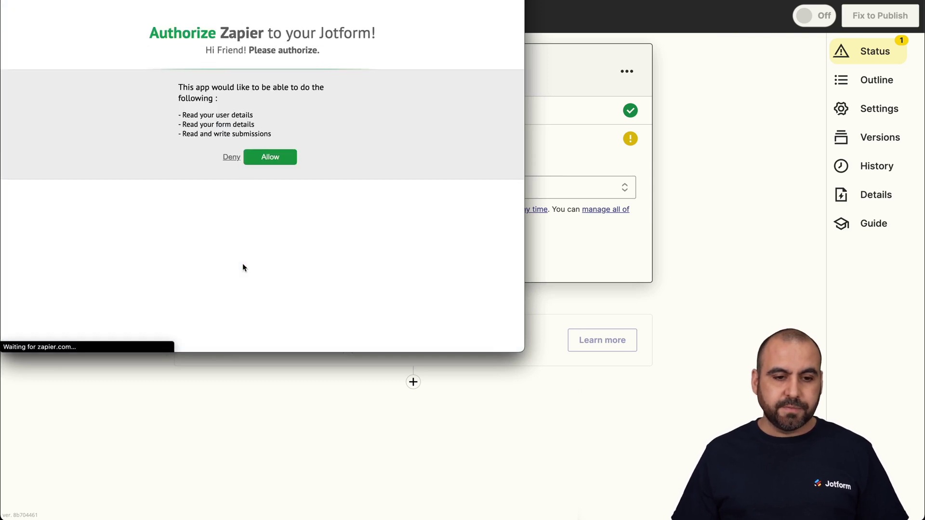
{"action": "left_click", "coordinate": [283, 158]}
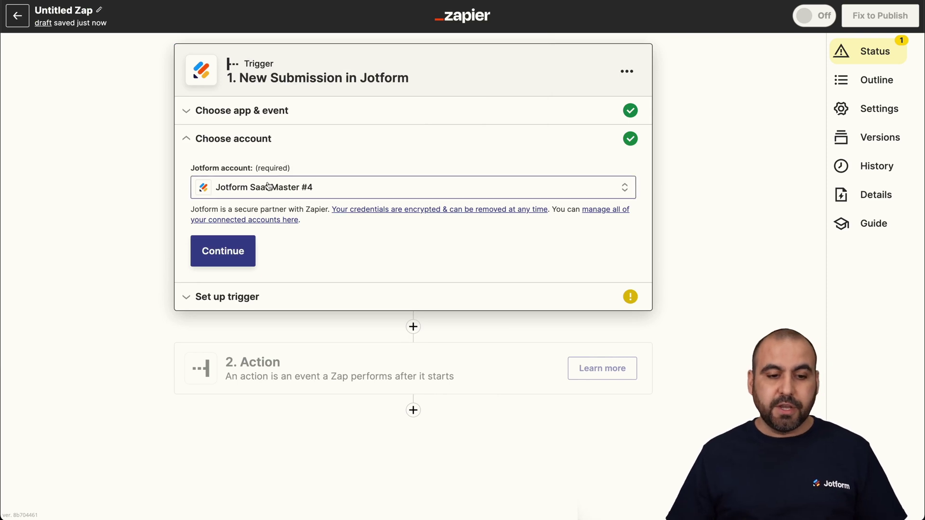
{"action": "left_click", "coordinate": [228, 244]}
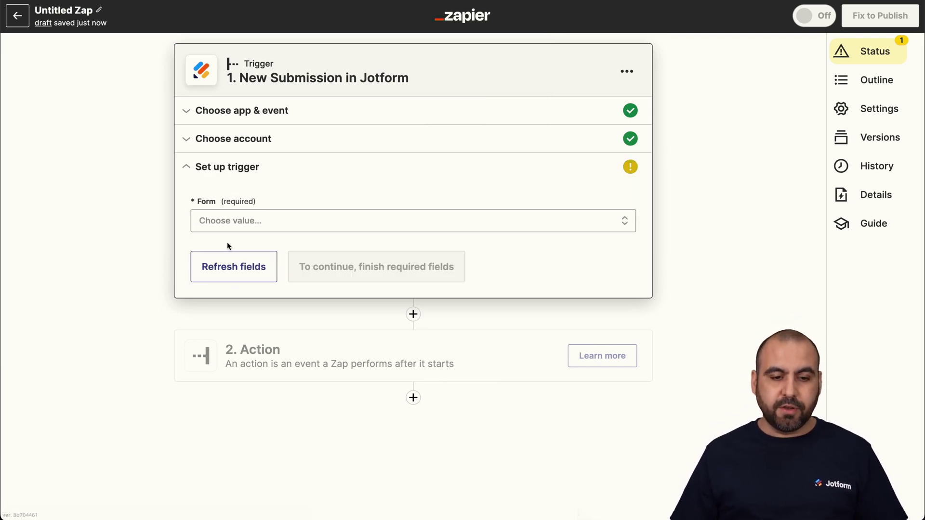
Select Feedback Form as the form that starts the Zap and proceed to the trigger test
{"action": "left_click", "coordinate": [266, 222]}
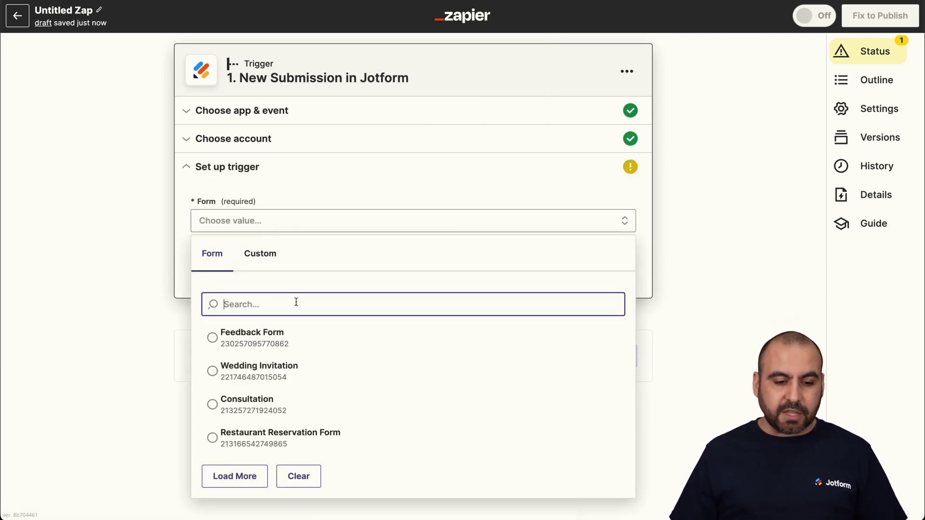
{"action": "left_click", "coordinate": [329, 336]}
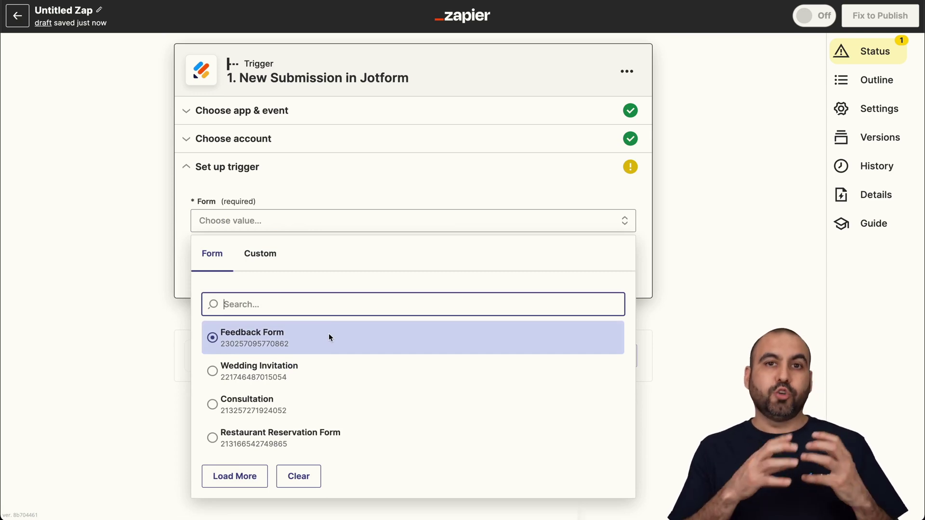
{"action": "left_click", "coordinate": [254, 339]}
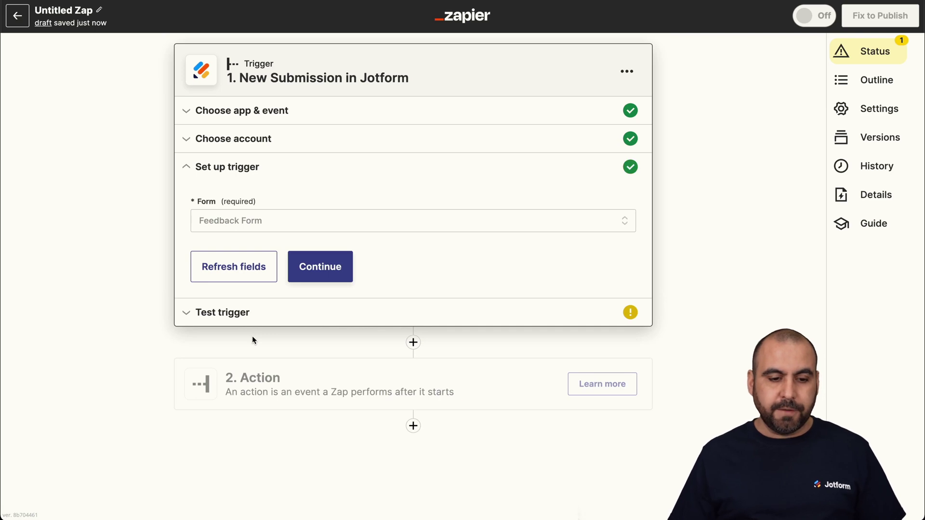
{"action": "left_click", "coordinate": [322, 268]}
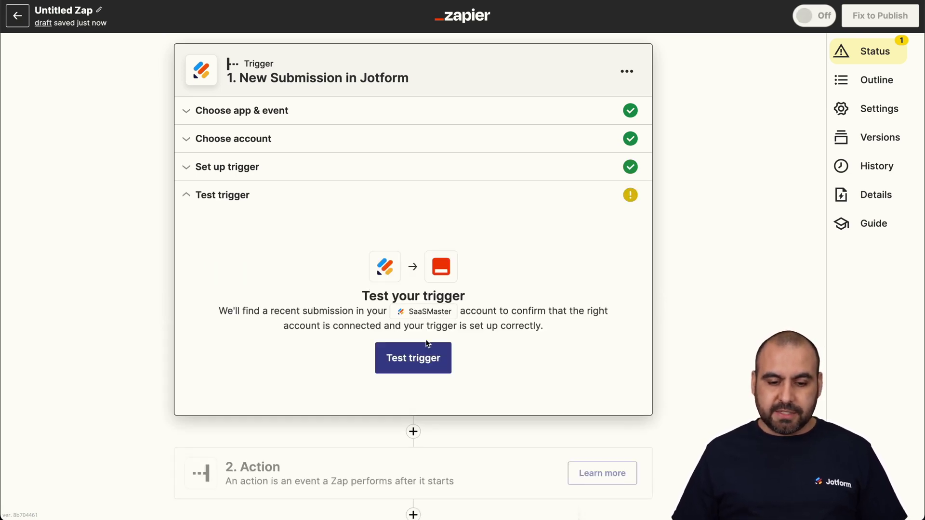
Test the Jotform trigger and review the field data of the submission it retrieves
{"action": "left_click", "coordinate": [413, 357]}
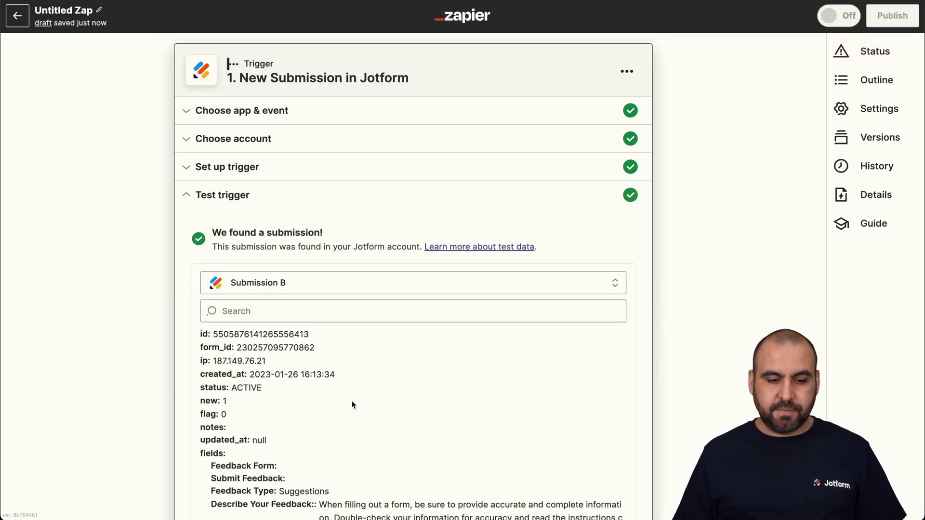
{"action": "scroll", "coordinate": [249, 410], "scroll_direction": "down", "scroll_amount": 3}
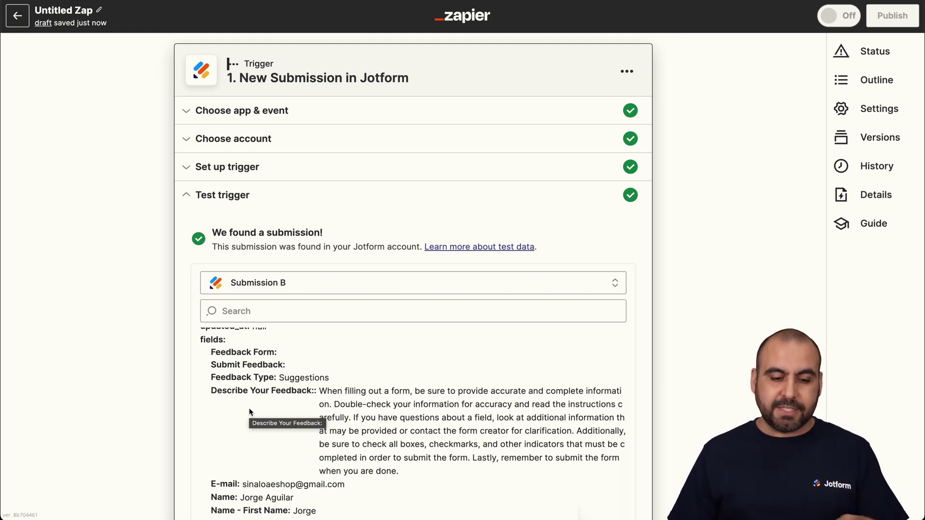
{"action": "scroll", "coordinate": [250, 412], "scroll_direction": "down", "scroll_amount": 1}
{"action": "scroll", "coordinate": [708, 362], "scroll_direction": "down", "scroll_amount": 3}
{"action": "scroll", "coordinate": [577, 357], "scroll_direction": "down", "scroll_amount": 2}
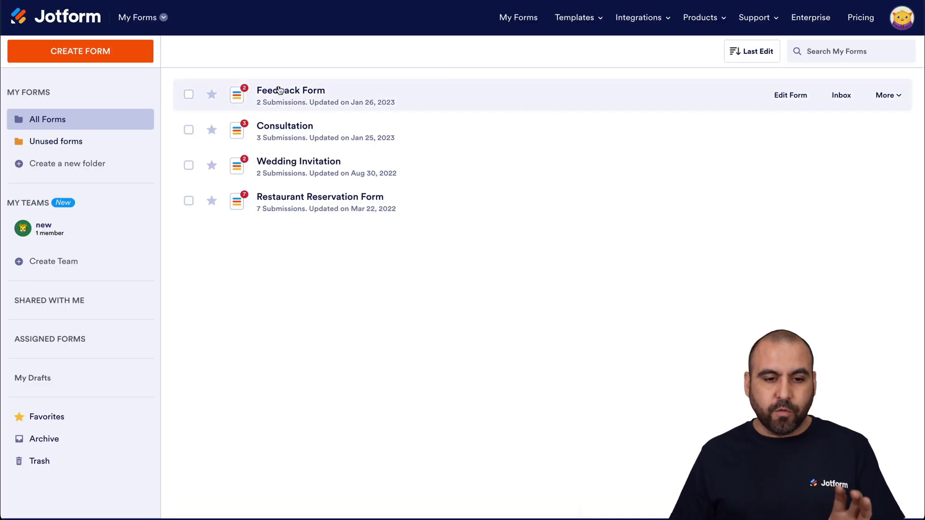
Switch to Jotform, open the Feedback Form for editing and look over its fields
{"action": "left_click", "coordinate": [282, 95]}
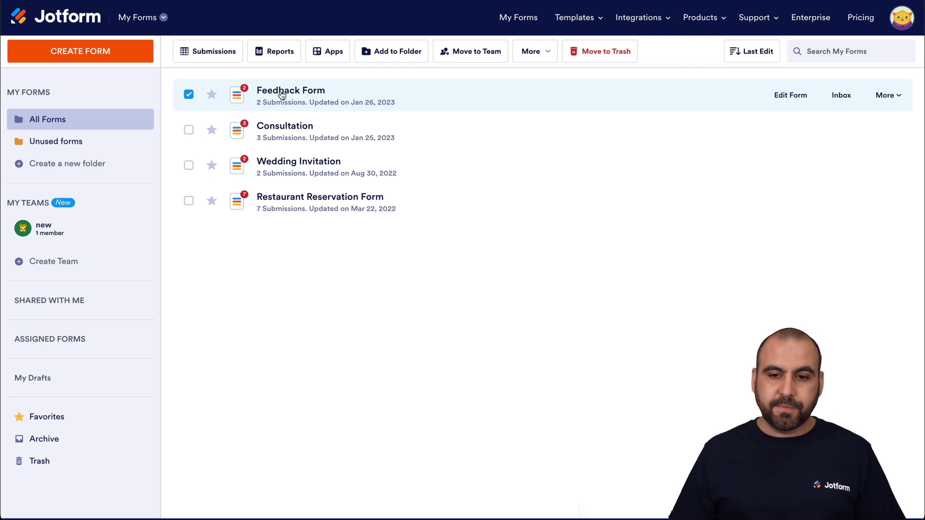
{"action": "left_click", "coordinate": [789, 95]}
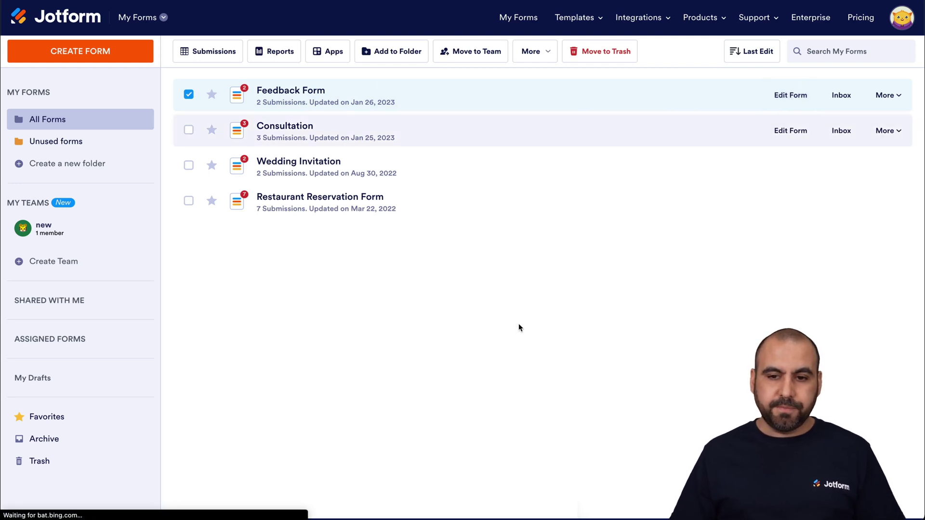
{"action": "scroll", "coordinate": [727, 264], "scroll_direction": "down", "scroll_amount": 2}
{"action": "scroll", "coordinate": [726, 264], "scroll_direction": "down", "scroll_amount": 1}
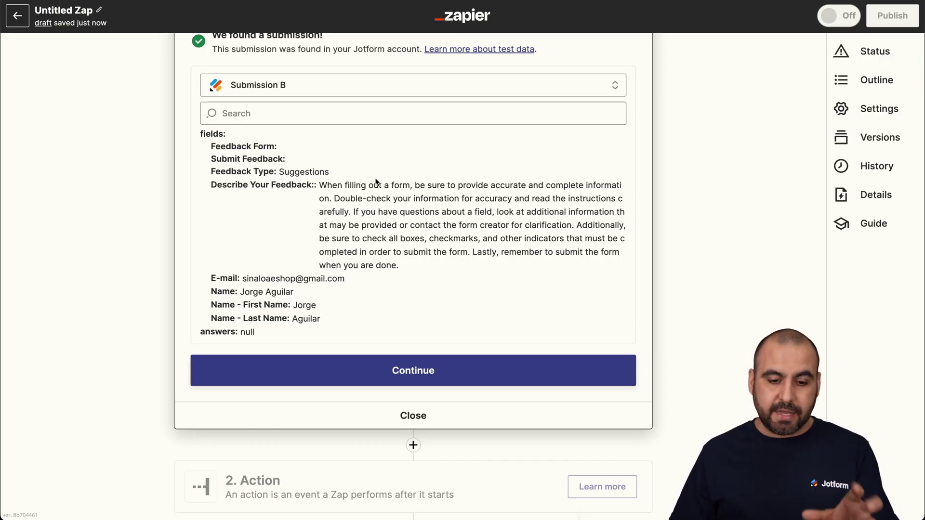
Set the Zap's action to OpenAI (ChatGPT) with the Send Prompt event
{"action": "left_click", "coordinate": [392, 371]}
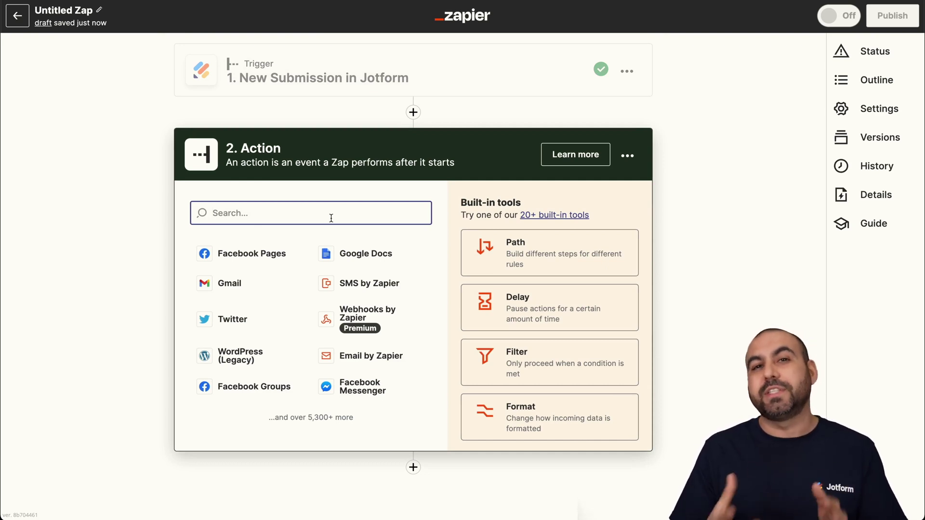
{"action": "type", "text": "open"}
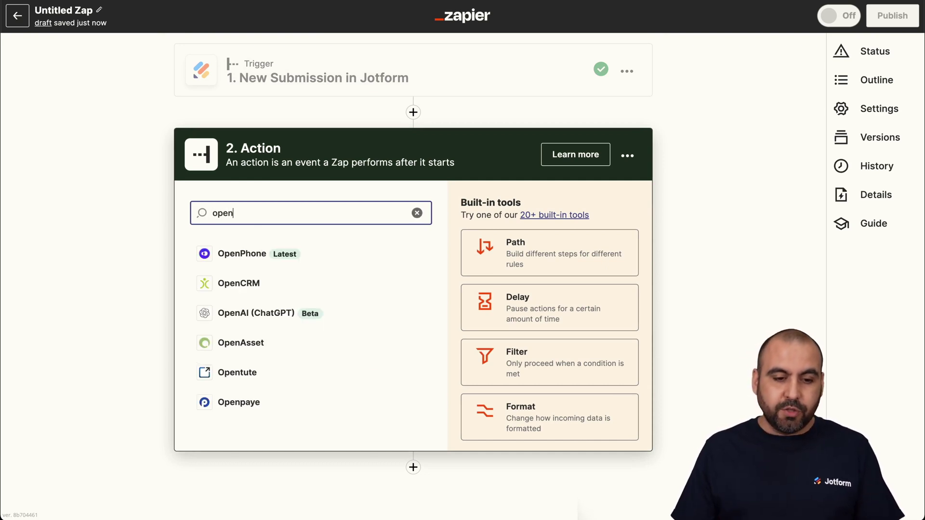
{"action": "type", "text": "ai"}
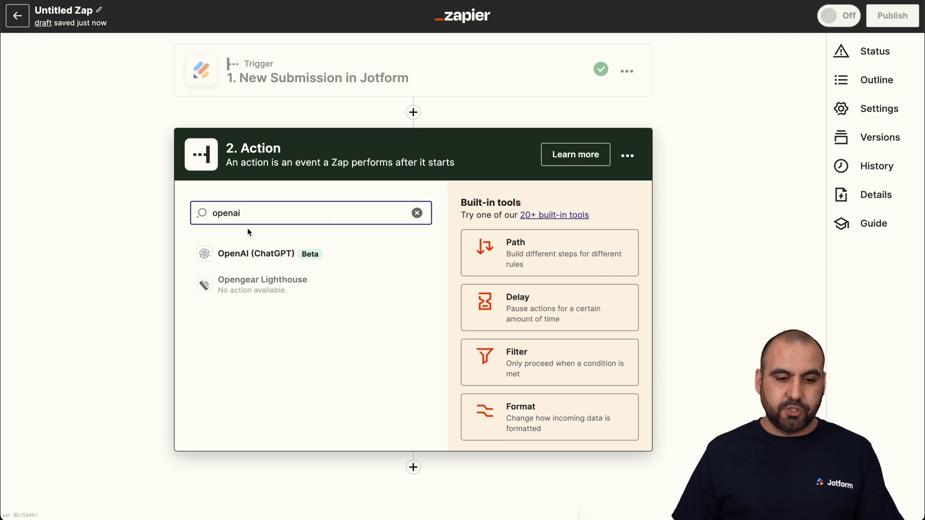
{"action": "left_click", "coordinate": [269, 260]}
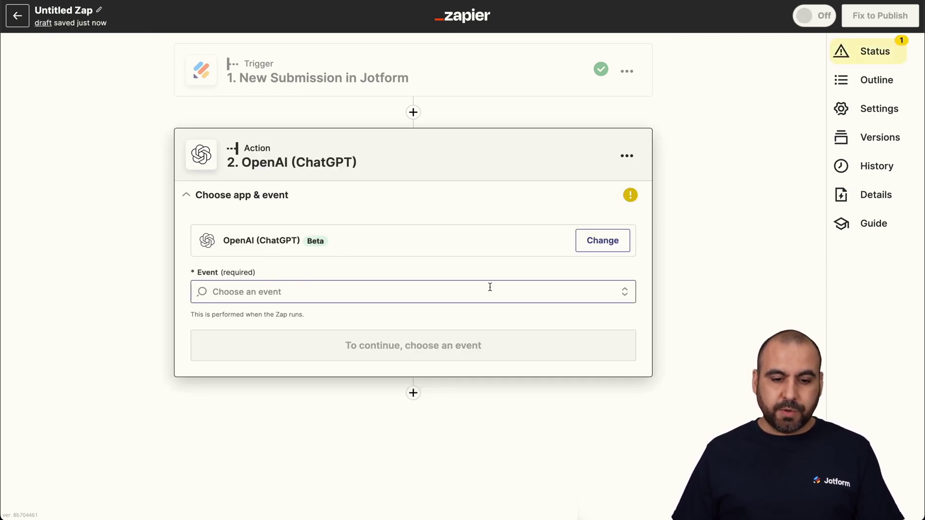
{"action": "left_click", "coordinate": [282, 287]}
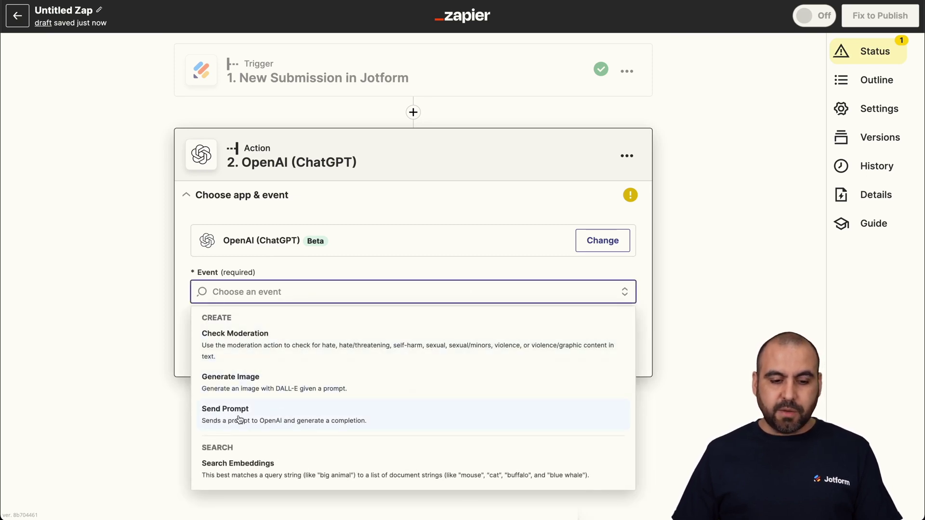
{"action": "left_click", "coordinate": [283, 423]}
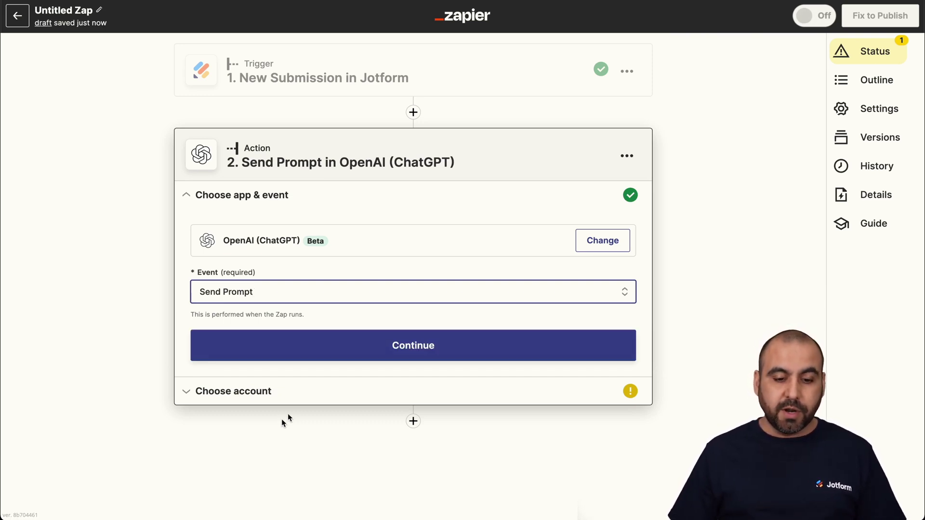
{"action": "left_click", "coordinate": [446, 351]}
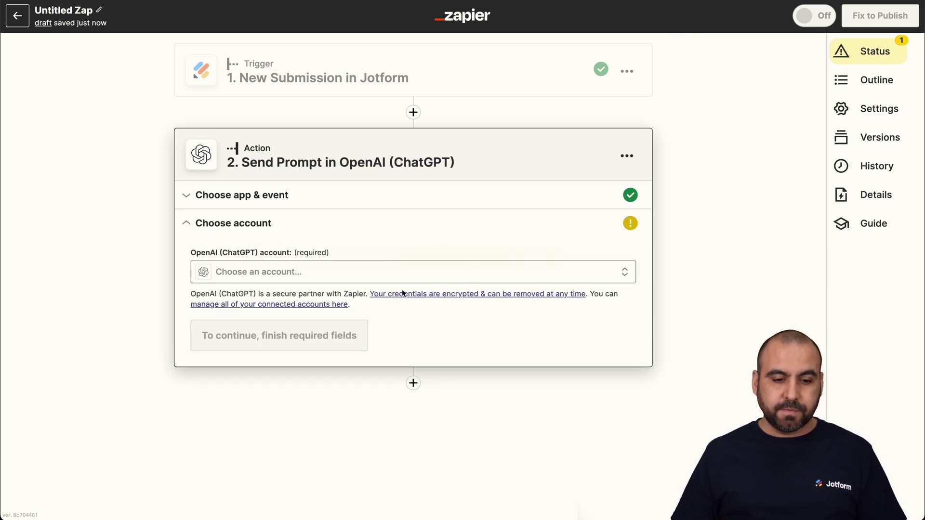
Start connecting a new OpenAI (ChatGPT) account and view the API keys page on the OpenAI site
{"action": "left_click", "coordinate": [282, 273]}
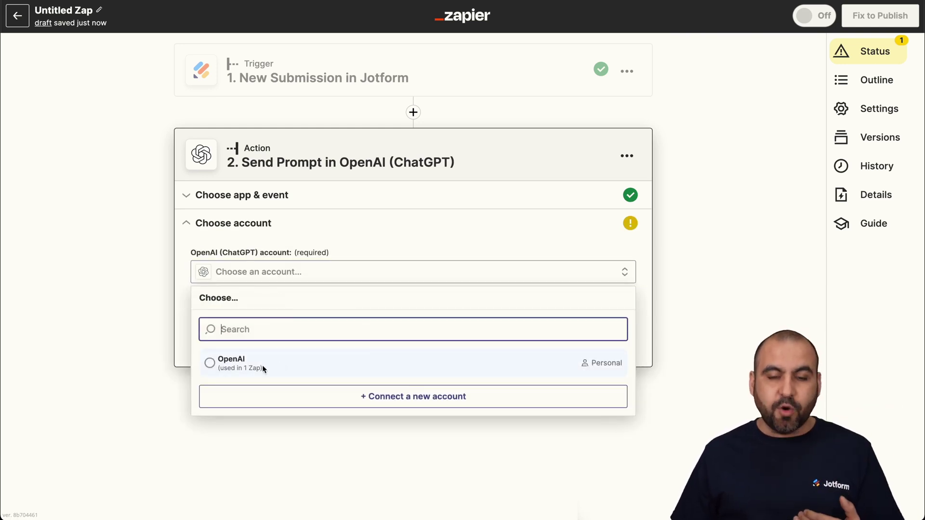
{"action": "left_click", "coordinate": [384, 397]}
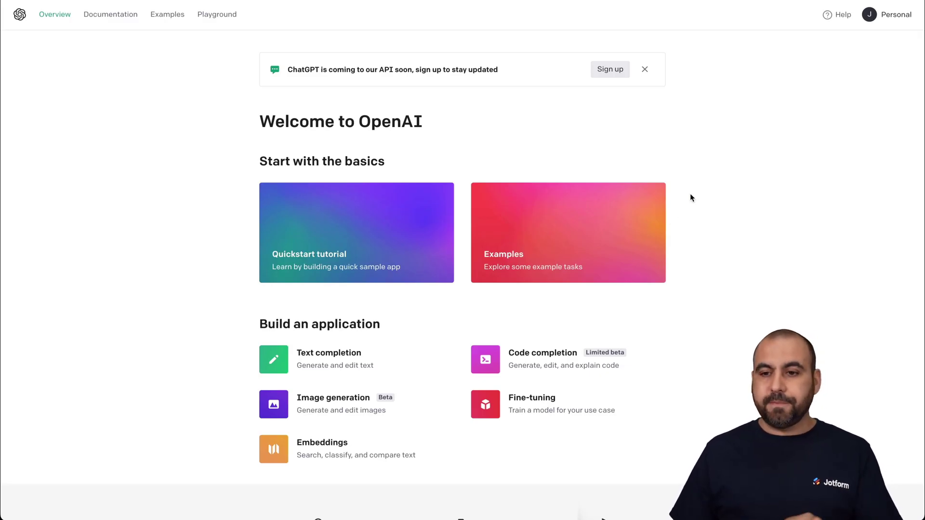
{"action": "left_click", "coordinate": [890, 20]}
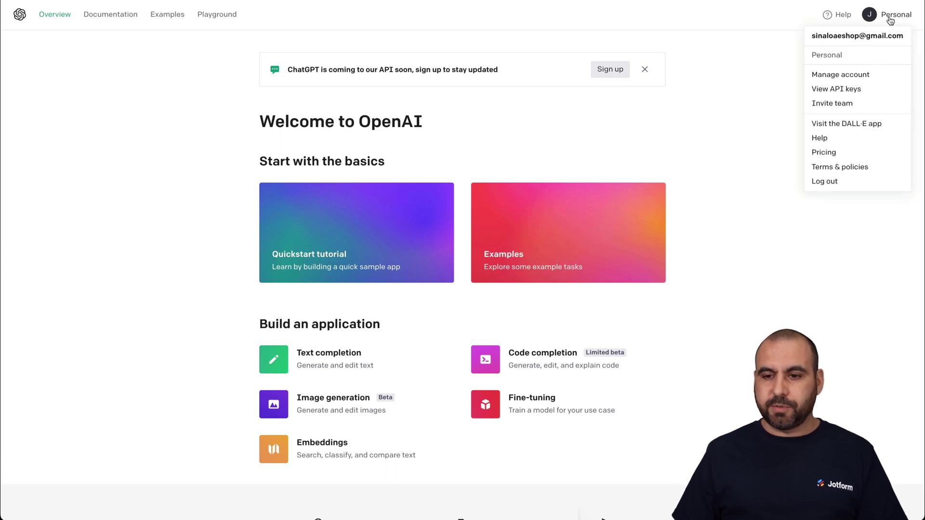
{"action": "left_click", "coordinate": [817, 90]}
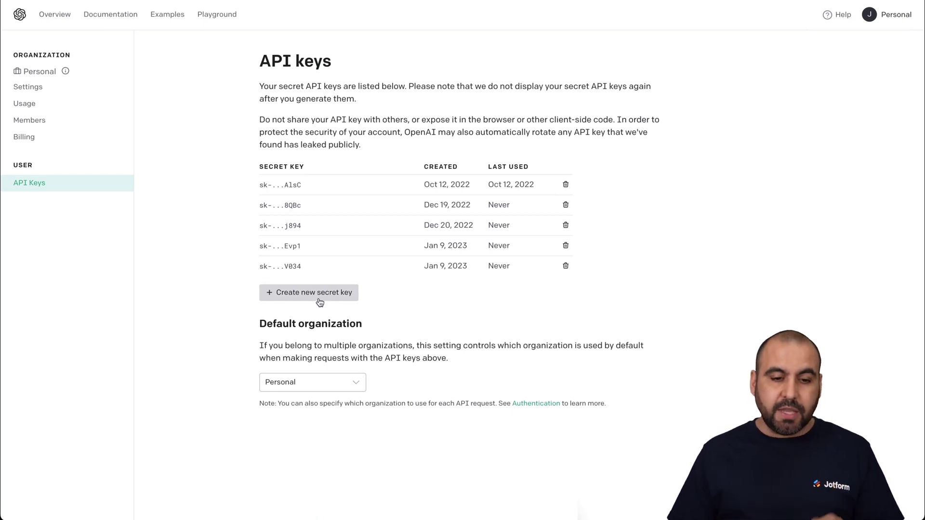
Close the OpenAI connection window without entering an API key and return to the Zap in Zapier
{"action": "key", "text": "ctrl+Up"}
{"action": "left_click", "coordinate": [202, 273]}
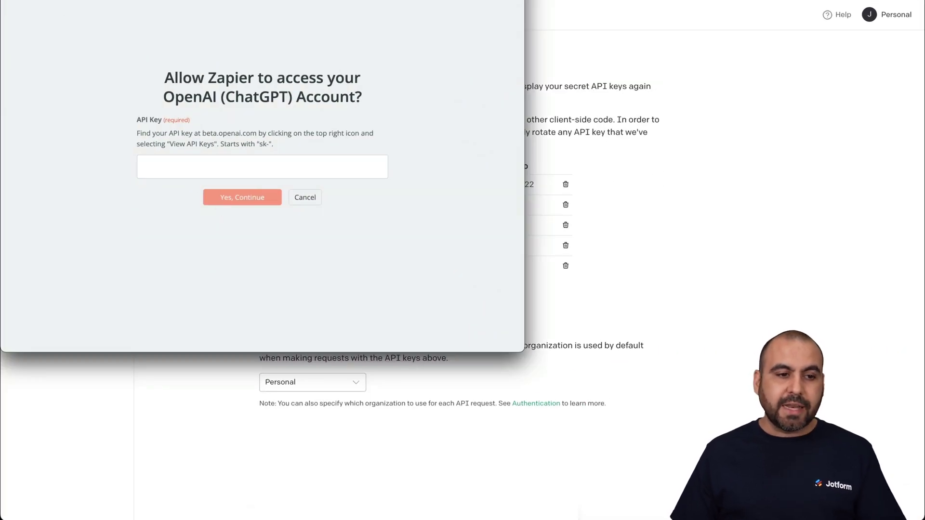
{"action": "key", "text": "super+w"}
{"action": "left_click", "coordinate": [777, 0]}
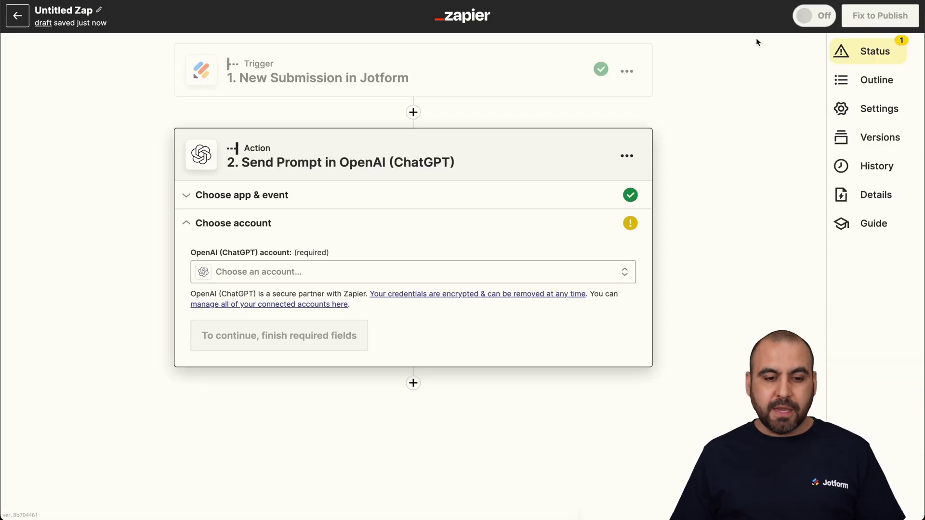
Choose the existing OpenAI account for the Send Prompt action and proceed to its action settings
{"action": "left_click", "coordinate": [296, 270]}
{"action": "left_click", "coordinate": [264, 356]}
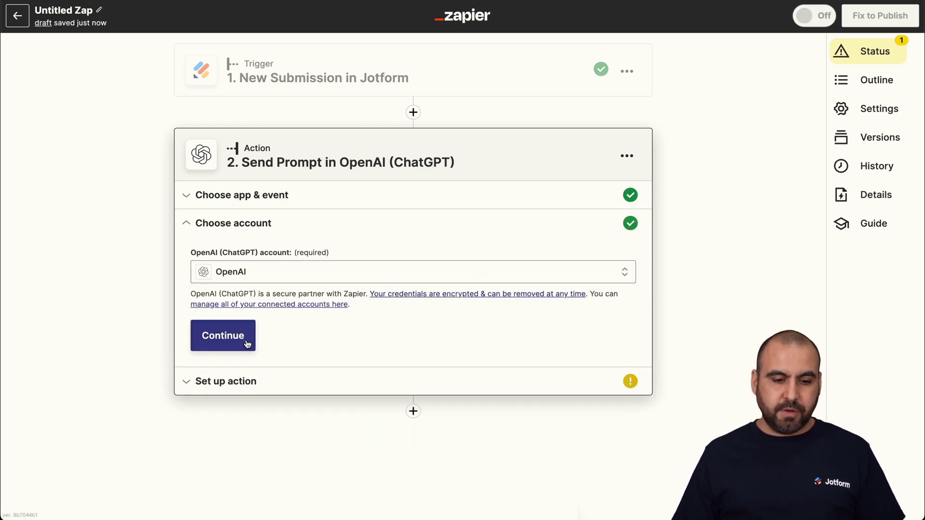
{"action": "left_click", "coordinate": [245, 343]}
{"action": "scroll", "coordinate": [354, 369], "scroll_direction": "down", "scroll_amount": 3}
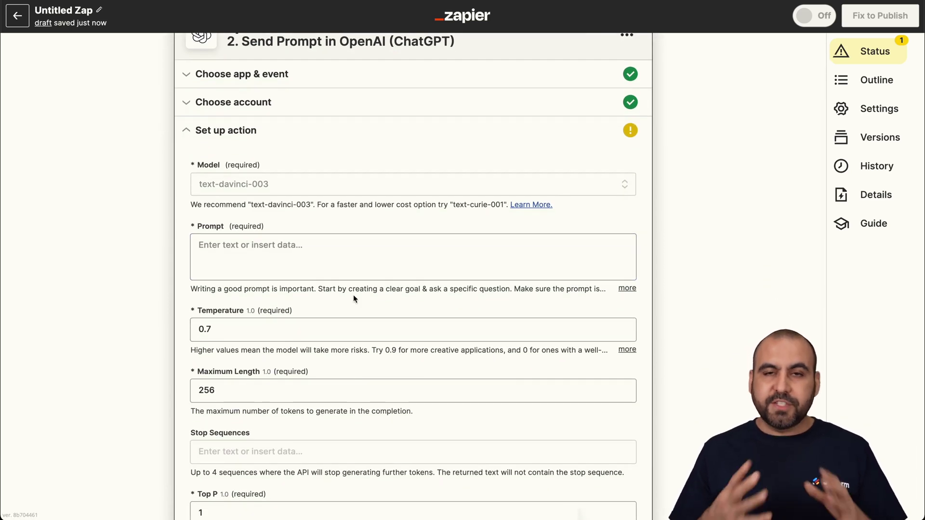
View the list of models available for the Send Prompt action and close it without choosing another one
{"action": "scroll", "coordinate": [353, 297], "scroll_direction": "down", "scroll_amount": 1}
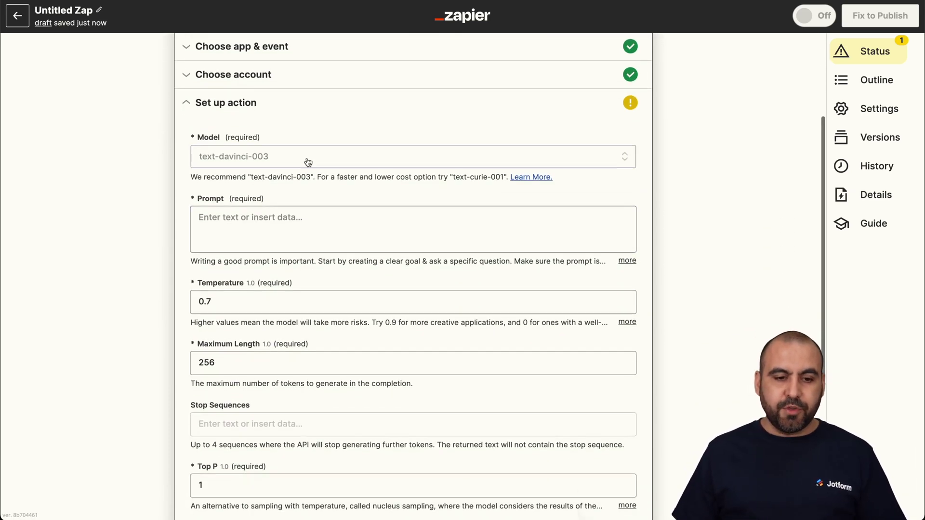
{"action": "left_click", "coordinate": [305, 159]}
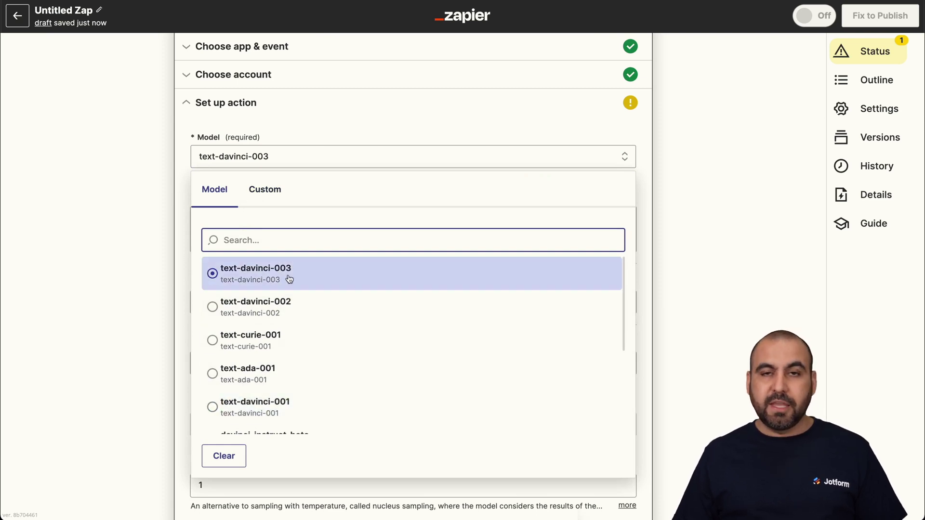
{"action": "left_click", "coordinate": [175, 228]}
Write "Generate a reply from the feedback form:" as the prompt of the Send Prompt action
{"action": "left_click", "coordinate": [257, 223]}
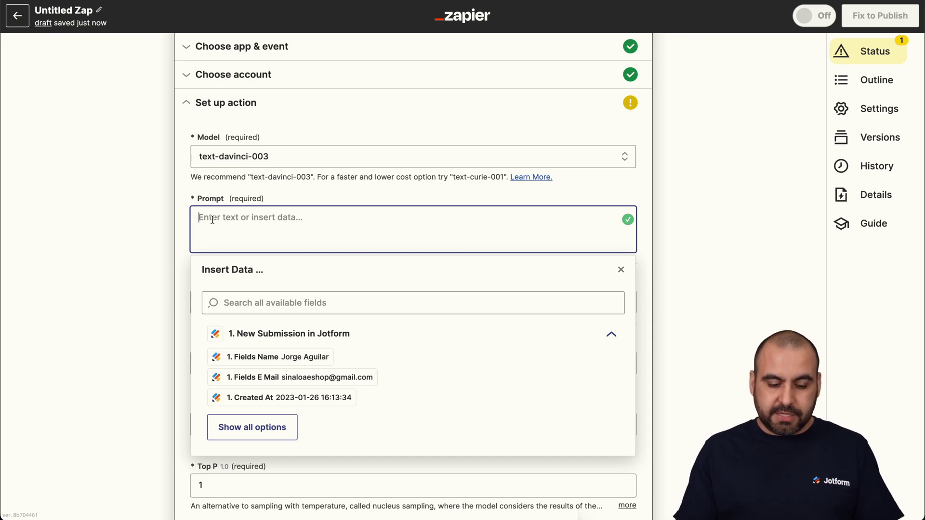
{"action": "type", "text": "Gener"}
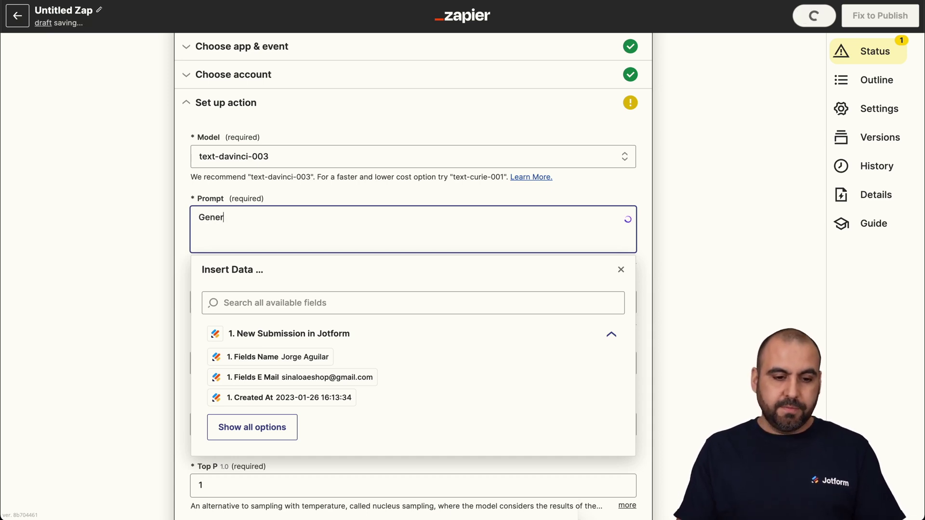
{"action": "type", "text": "ate a reply from the feedback "}
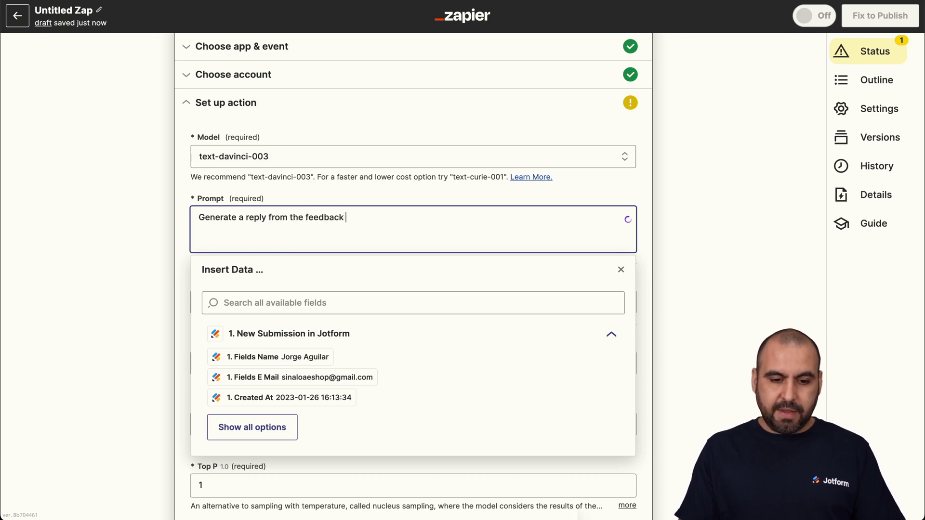
{"action": "type", "text": "form:"}
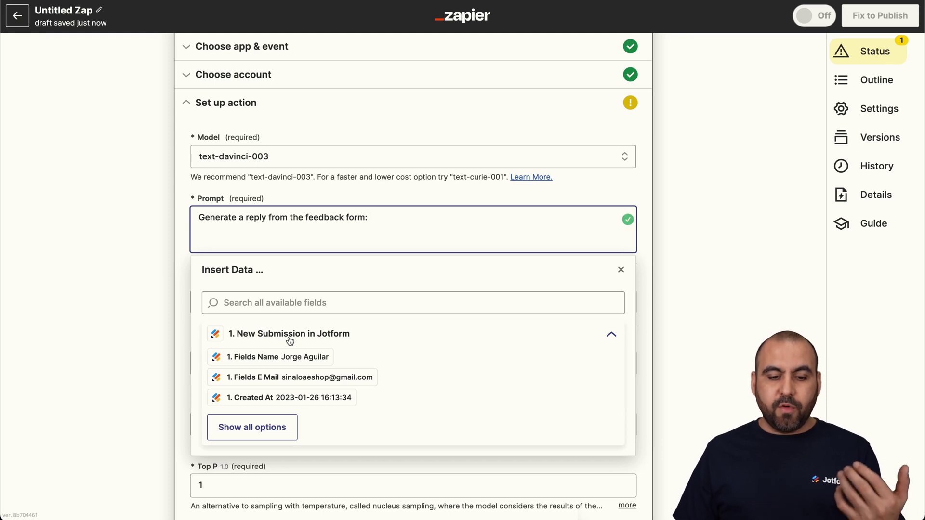
Insert the Fields Describe Your Feedback value from the Jotform submission after the prompt text
{"action": "scroll", "coordinate": [306, 366], "scroll_direction": "down", "scroll_amount": 1}
{"action": "left_click", "coordinate": [285, 398]}
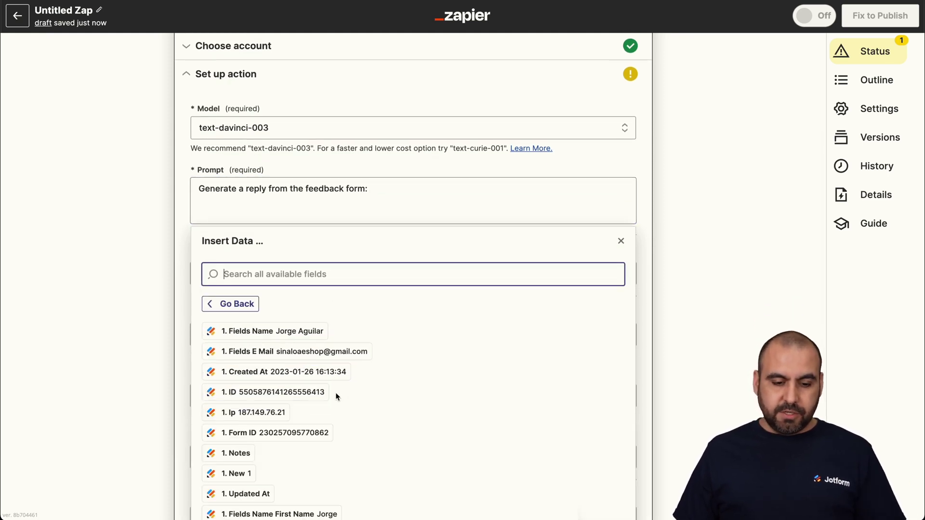
{"action": "scroll", "coordinate": [336, 396], "scroll_direction": "down", "scroll_amount": 3}
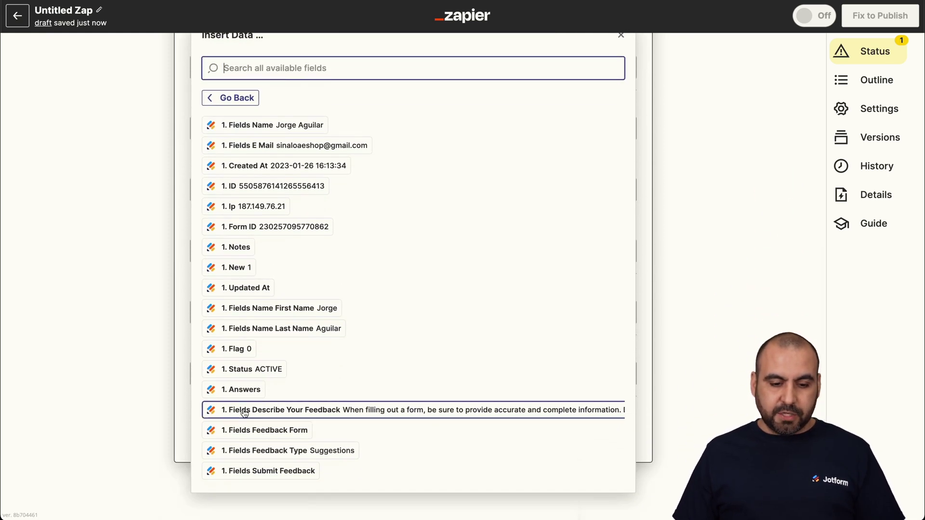
{"action": "left_click", "coordinate": [353, 413]}
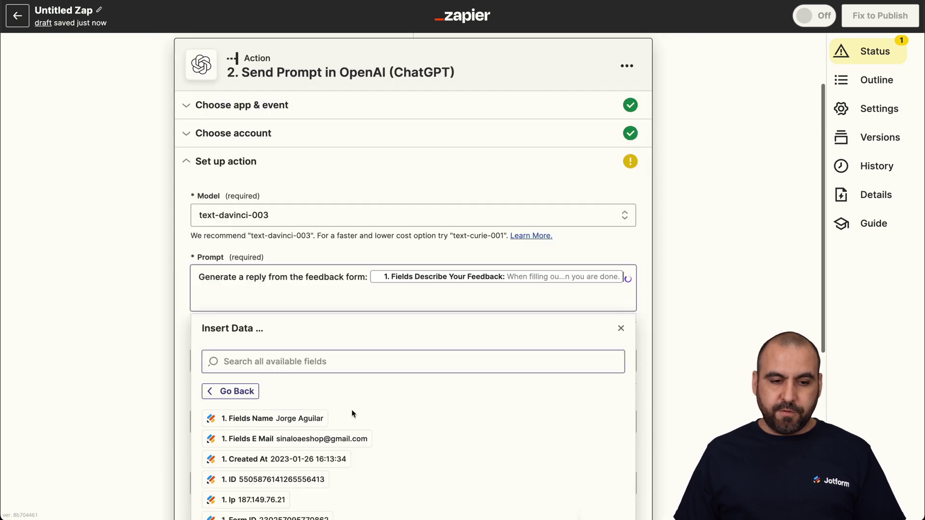
{"action": "left_click", "coordinate": [161, 223]}
Review the remaining Send Prompt settings, accept their default values and proceed to the action test
{"action": "scroll", "coordinate": [233, 160], "scroll_direction": "down", "scroll_amount": 3}
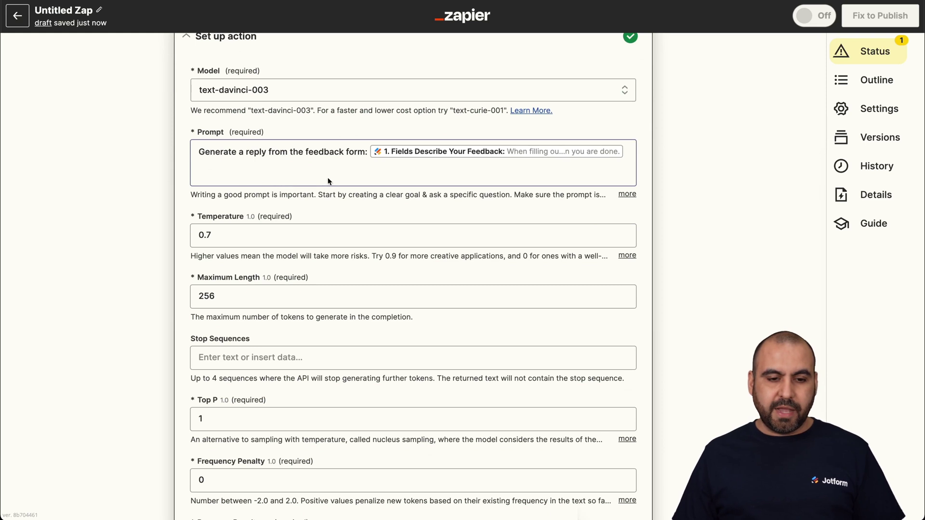
{"action": "scroll", "coordinate": [298, 369], "scroll_direction": "down", "scroll_amount": 3}
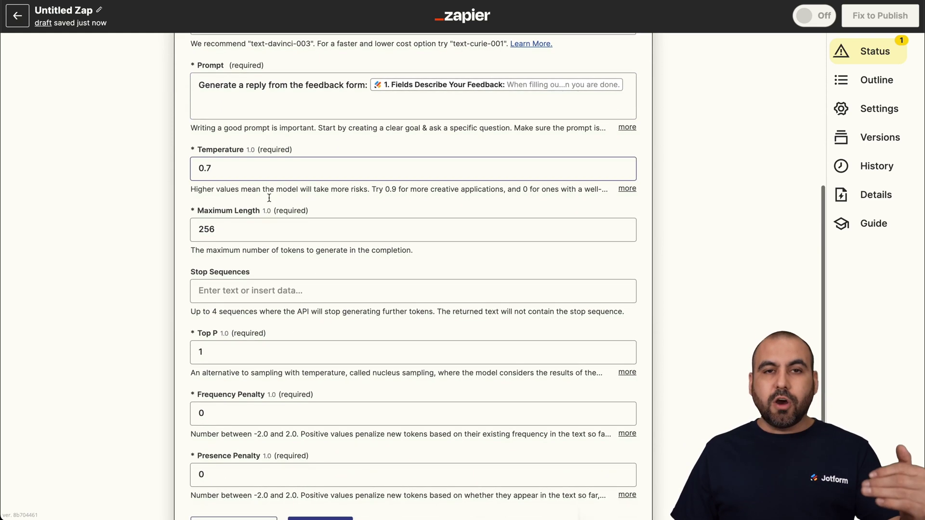
{"action": "scroll", "coordinate": [258, 395], "scroll_direction": "down", "scroll_amount": 2}
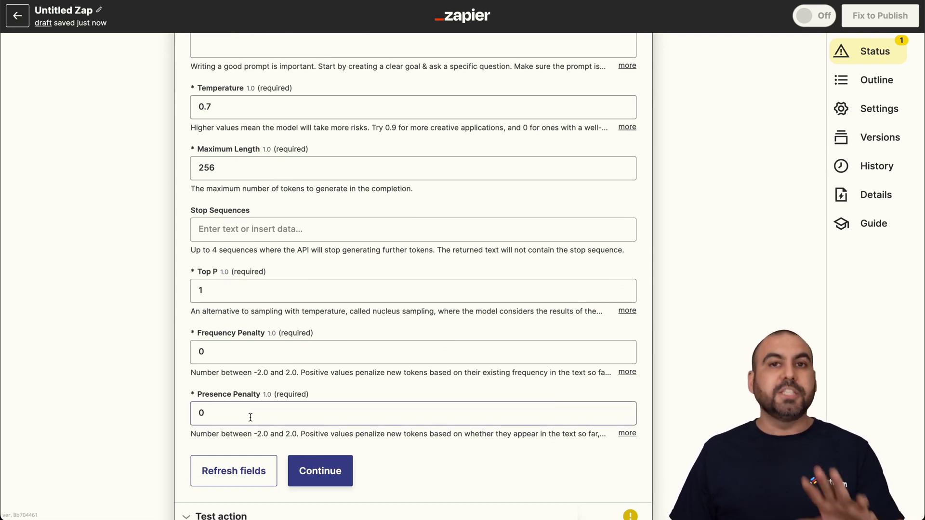
{"action": "left_click", "coordinate": [319, 473]}
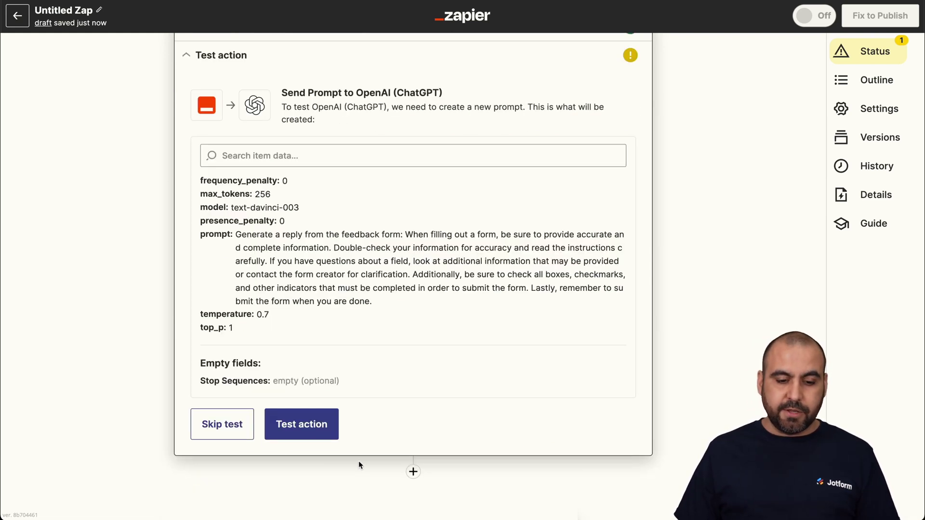
Test the Send Prompt action and examine the reply text that OpenAI generates from the feedback
{"action": "left_click", "coordinate": [321, 429]}
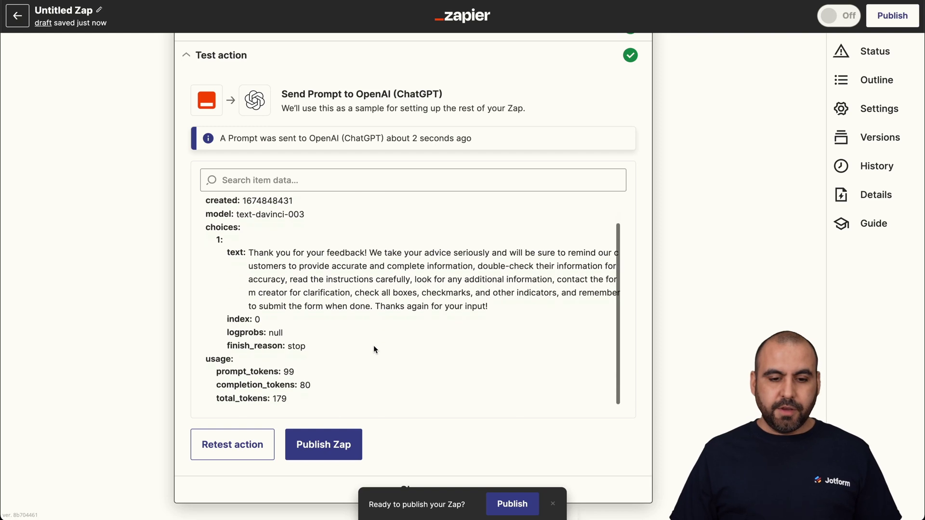
{"action": "left_click_drag", "start_coordinate": [250, 254], "coordinate": [509, 318]}
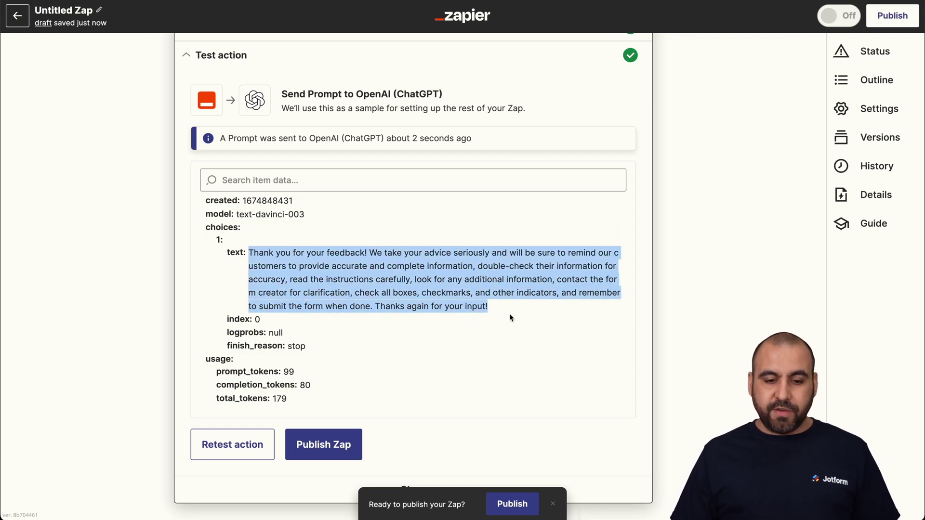
{"action": "left_click", "coordinate": [510, 315]}
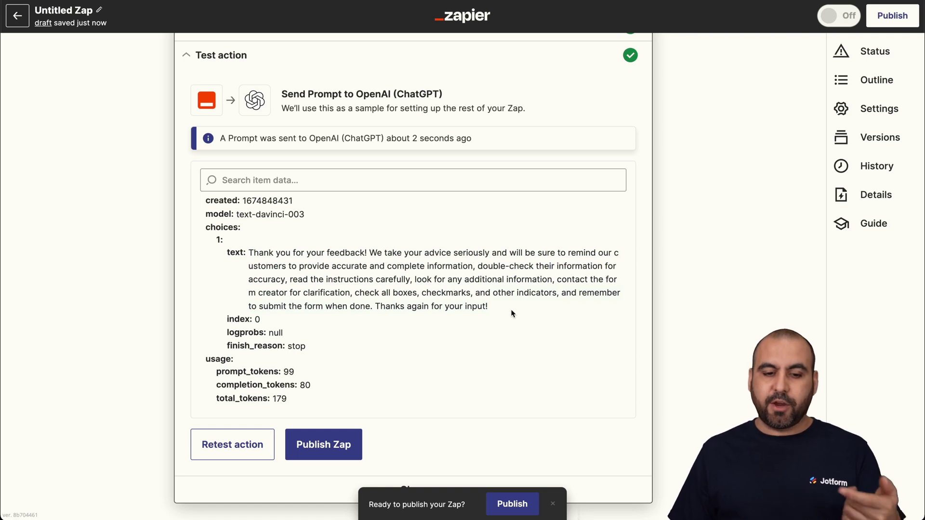
{"action": "left_click_drag", "start_coordinate": [249, 251], "coordinate": [498, 316]}
{"action": "left_click", "coordinate": [497, 316]}
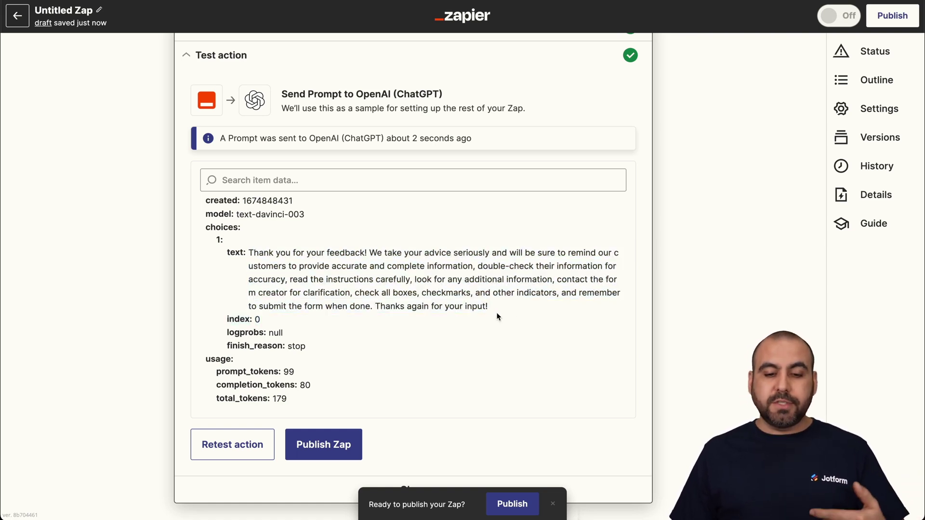